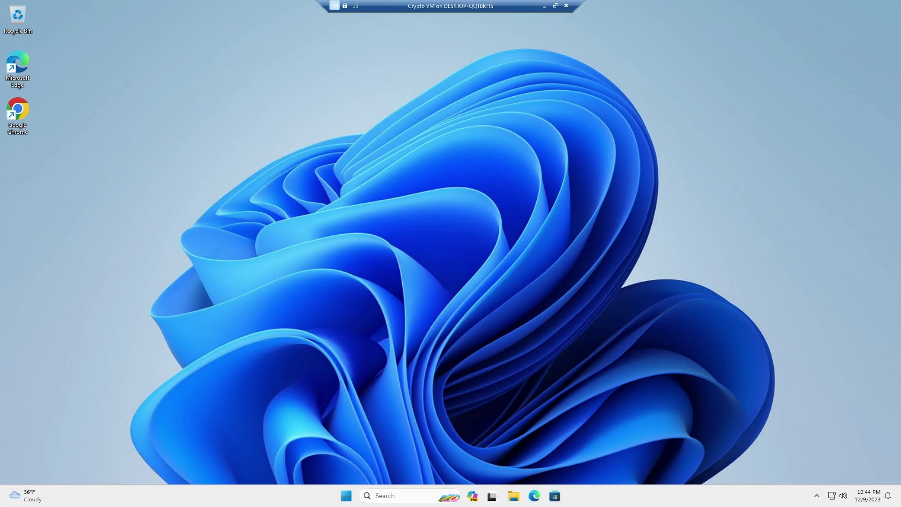
- Open neoxa.net in Chrome and follow Download Wallet to the NeoxaChain GitHub releases
key(alt+Tab)
double_click(27, 121)
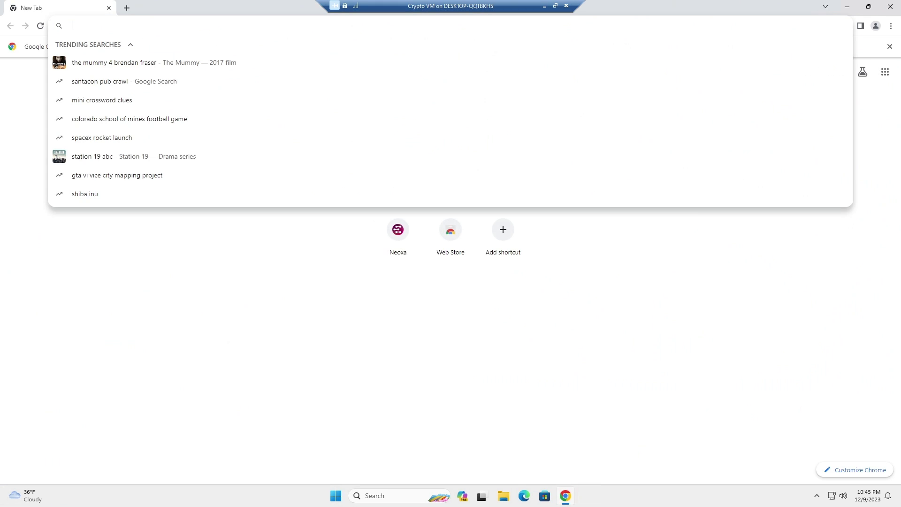
text(neoxa.net)
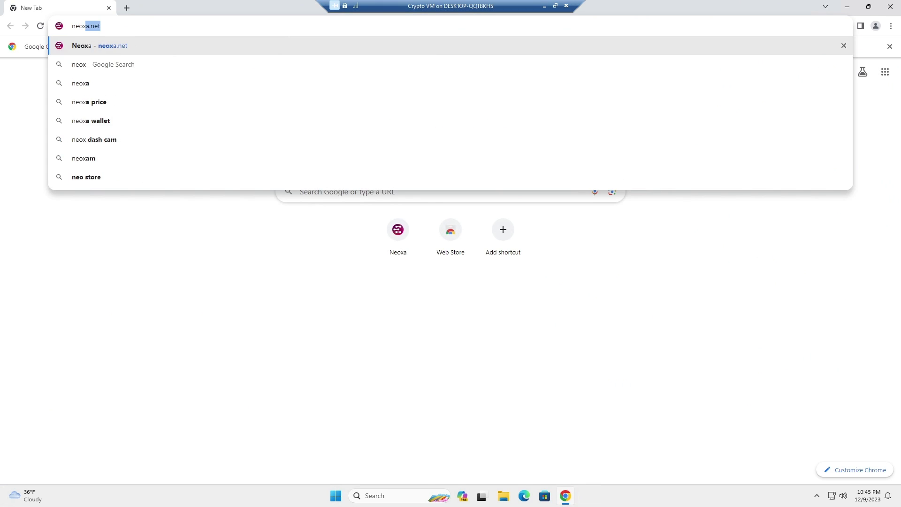
key(Return)
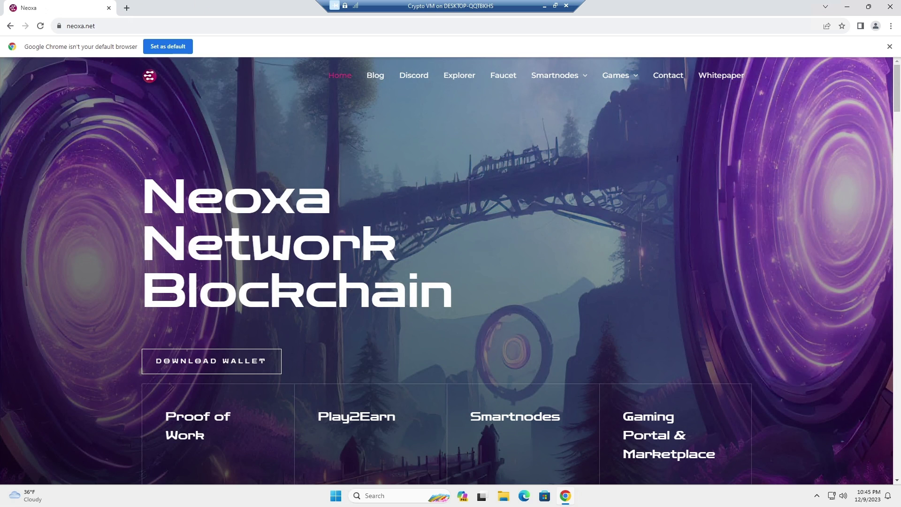
click(207, 364)
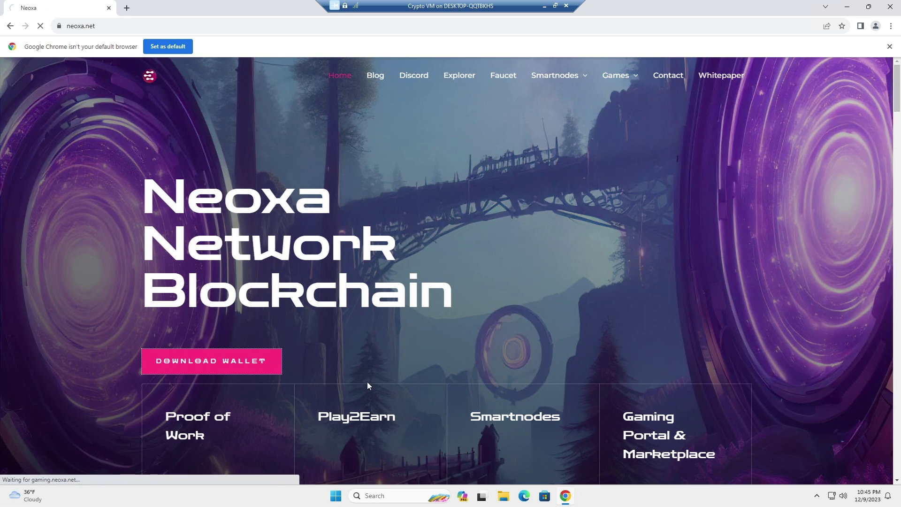
- Download neoxaqt-5.1.1.4-win64.zip from the release Assets and open the finished zip
scroll(450, 270, down, 3)
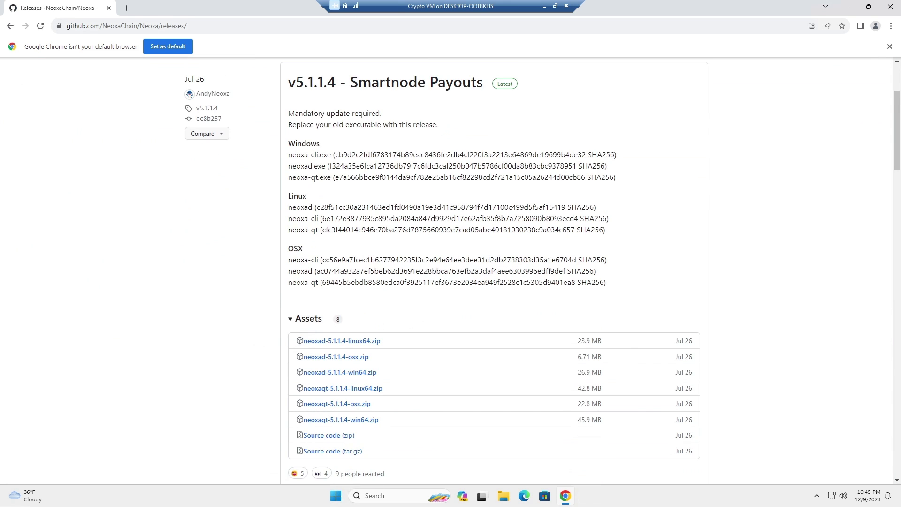
scroll(339, 270, down, 1)
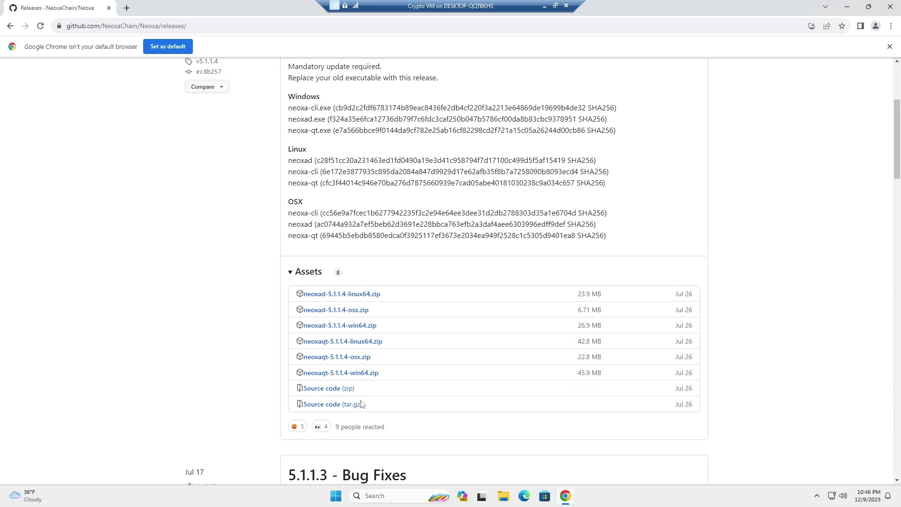
click(352, 375)
click(846, 27)
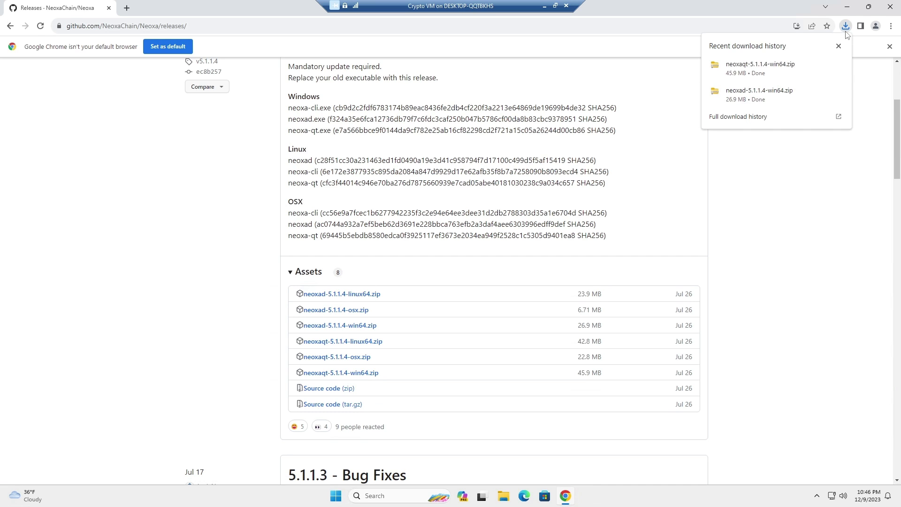
click(796, 69)
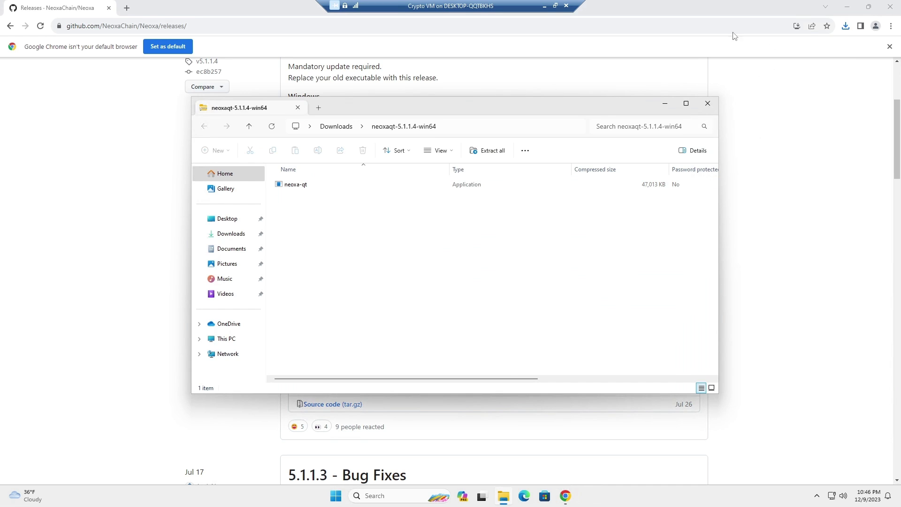
- Copy neoxa-qt from the zip onto the desktop, close the folder, and launch it
click(846, 7)
drag(301, 185, 19, 171)
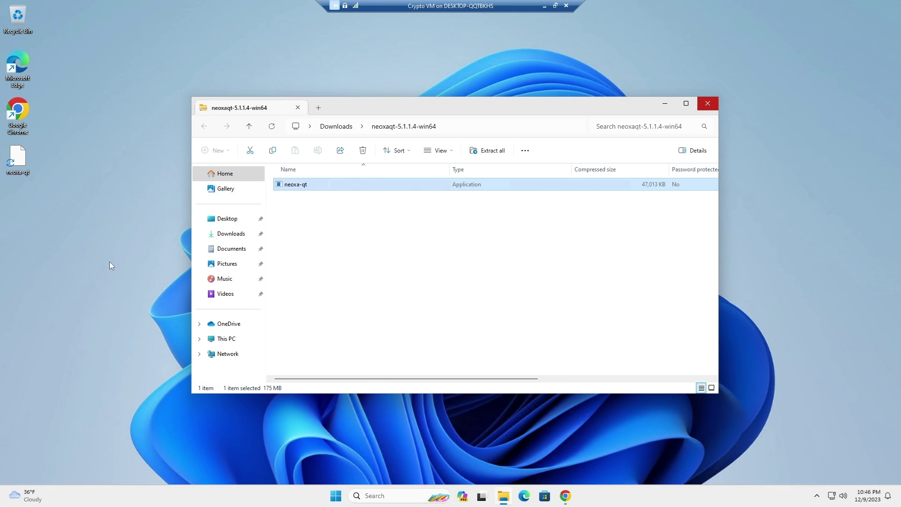
click(707, 103)
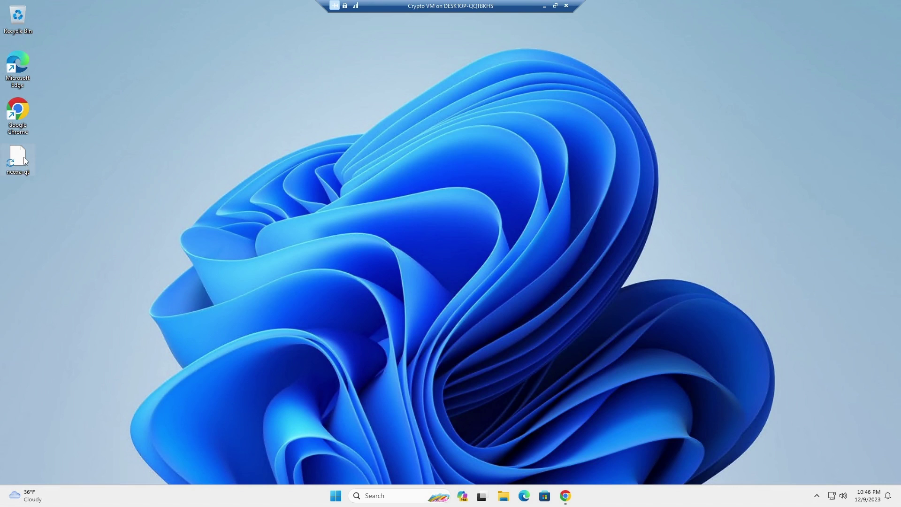
right_click(44, 164)
click(69, 191)
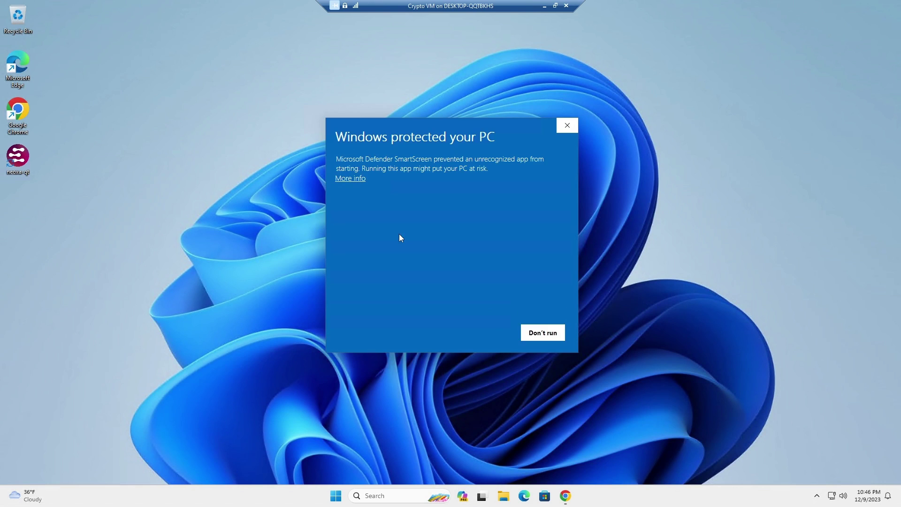
- Allow the unrecognized neoxa-qt.exe to run past the SmartScreen warning
click(359, 181)
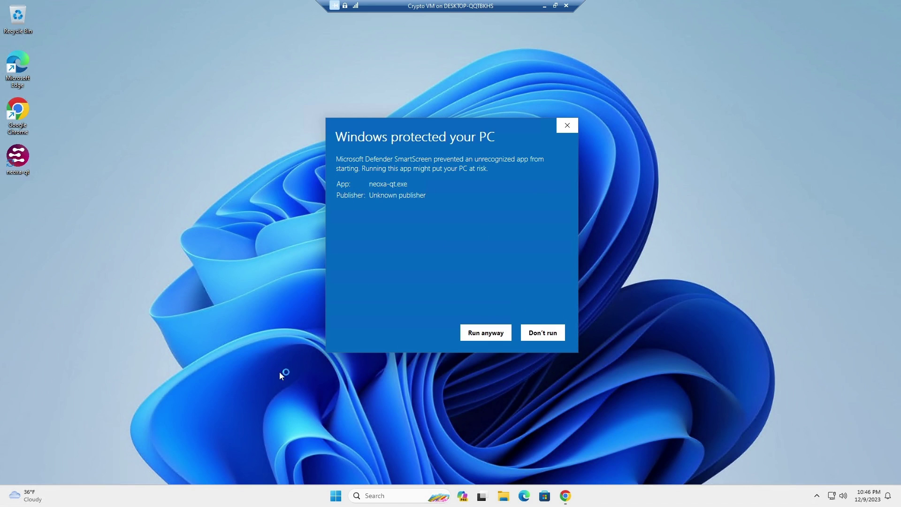
click(486, 332)
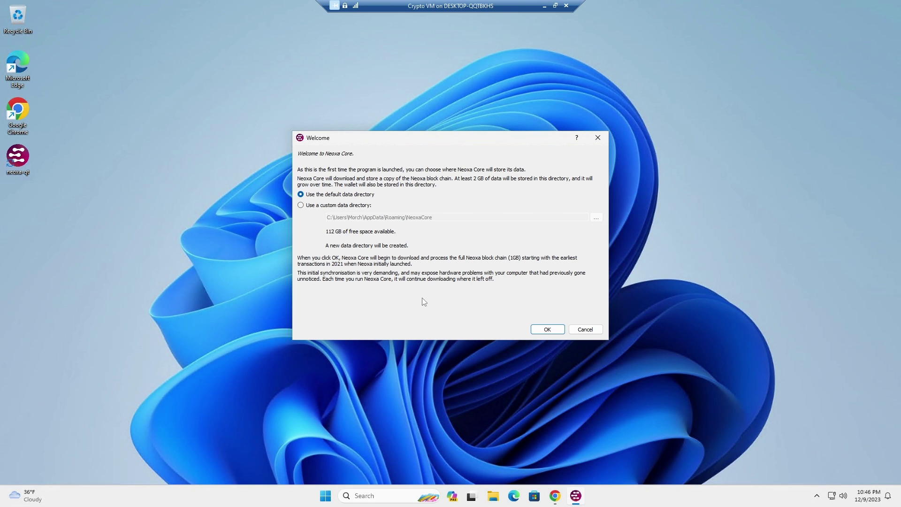
- Accept the default data directory in the Neoxa Core Welcome dialog
click(557, 332)
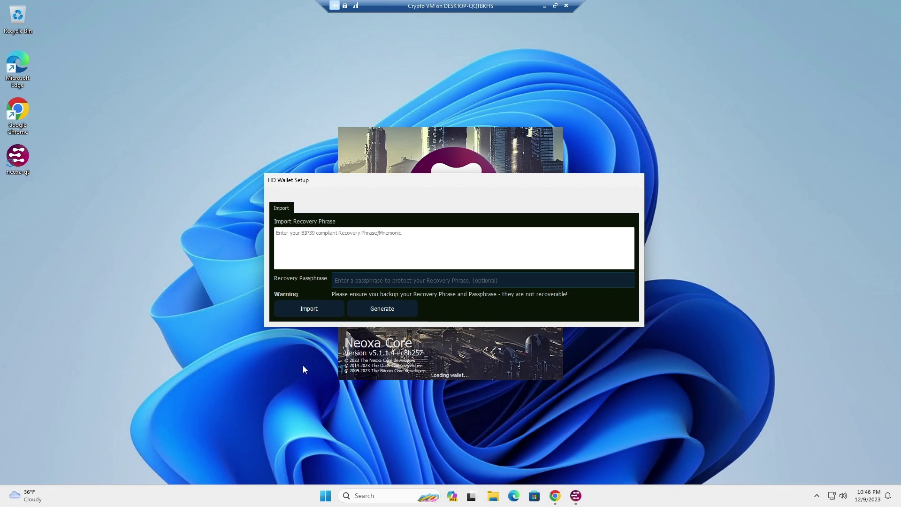
- Generate a 12-word recovery phrase, copy it, and import it to create the wallet
click(384, 310)
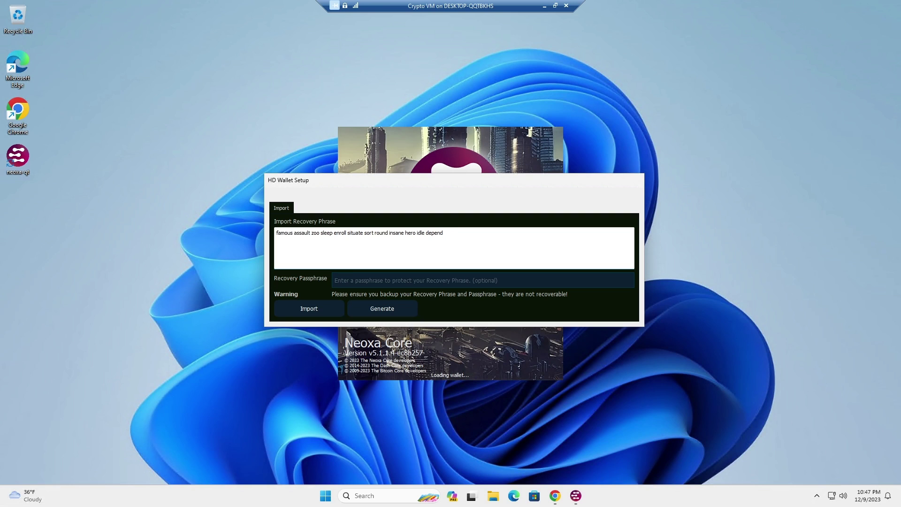
drag(276, 233, 444, 233)
right_click(391, 237)
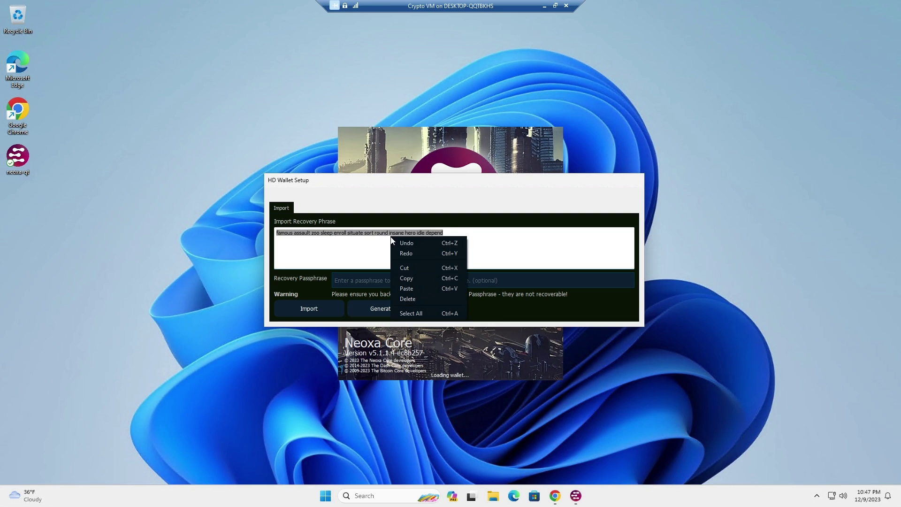
click(407, 278)
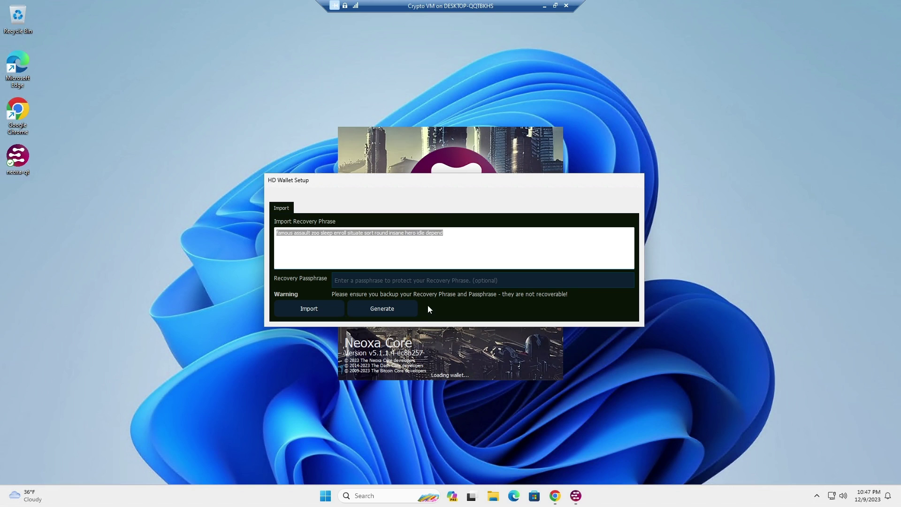
click(334, 310)
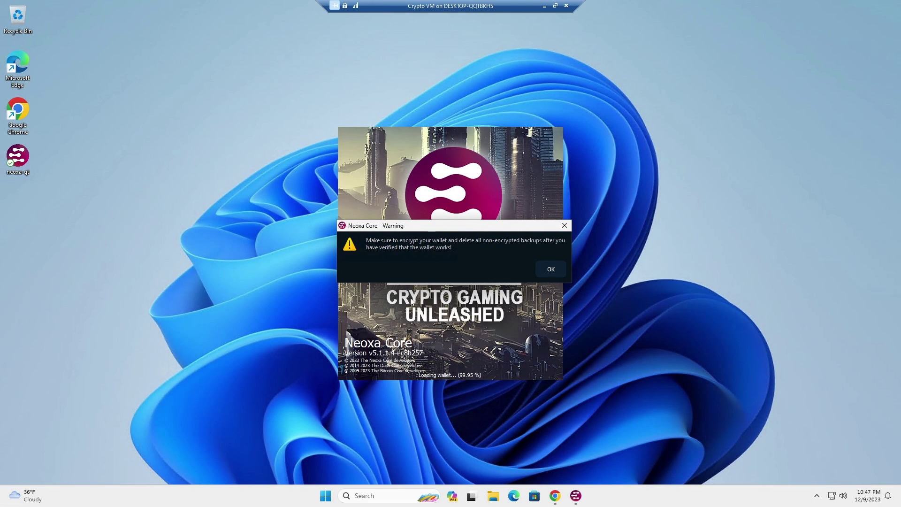
- Acknowledge the encryption warning, allow firewall access, and center the syncing wallet window
click(548, 272)
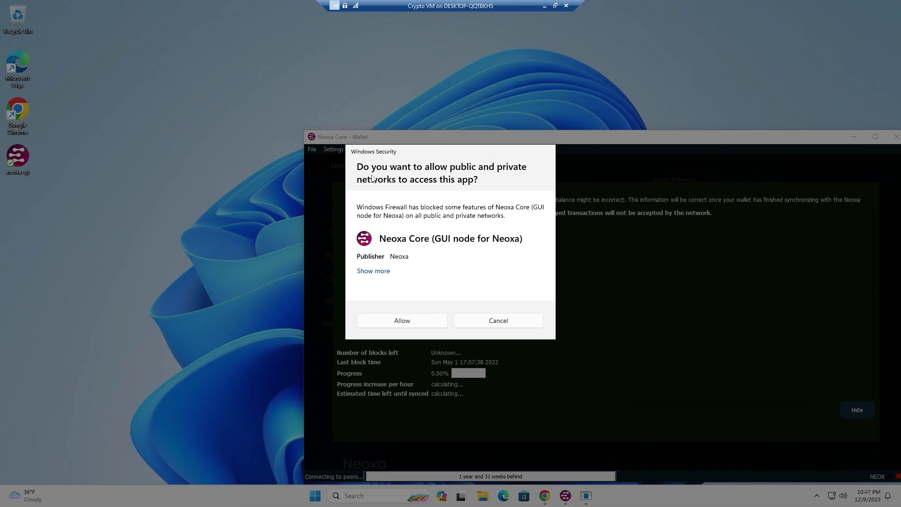
click(417, 324)
drag(615, 138, 466, 70)
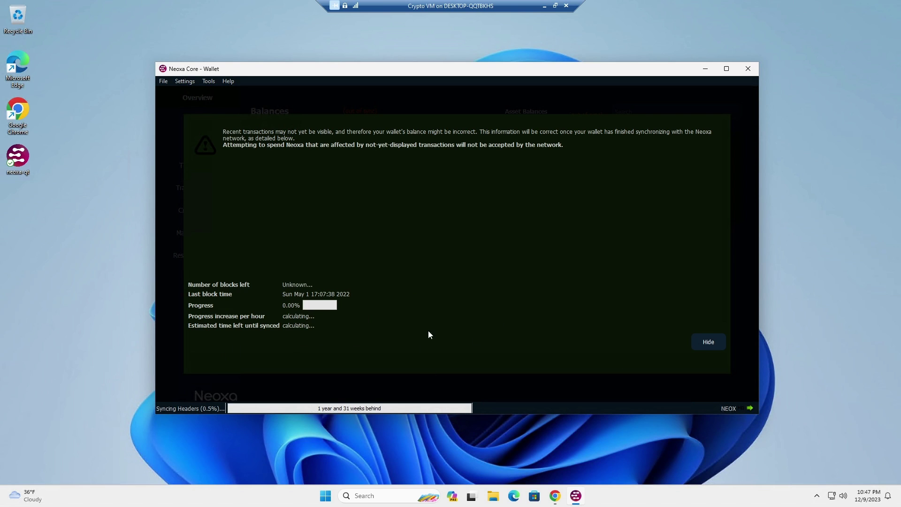
- Hide the sync notice to reveal the Overview with 0.00 NEOX balances
click(709, 343)
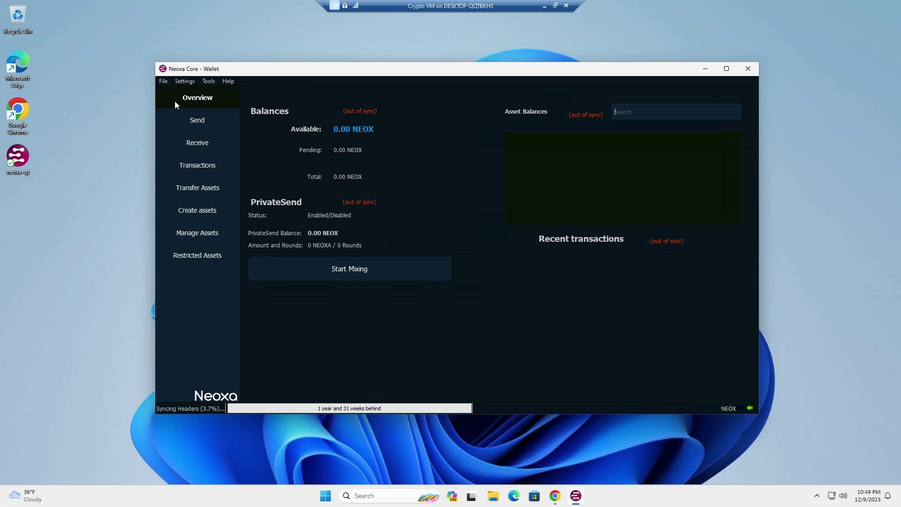
click(163, 81)
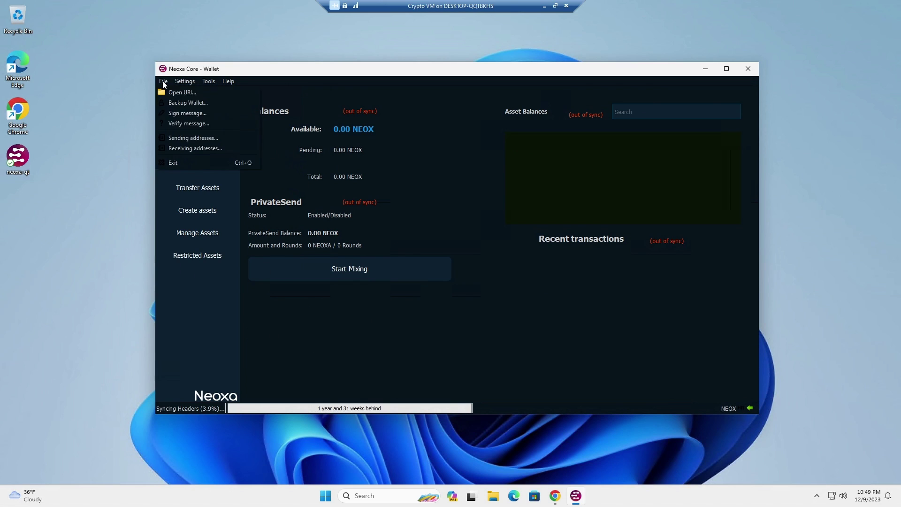
- Label the existing address in File > Receiving addresses as 'Gaming'
click(214, 150)
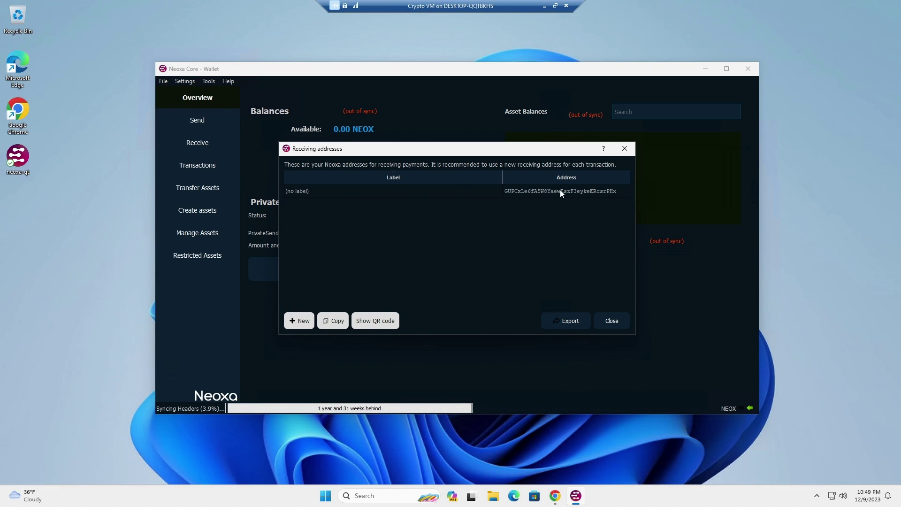
double_click(395, 189)
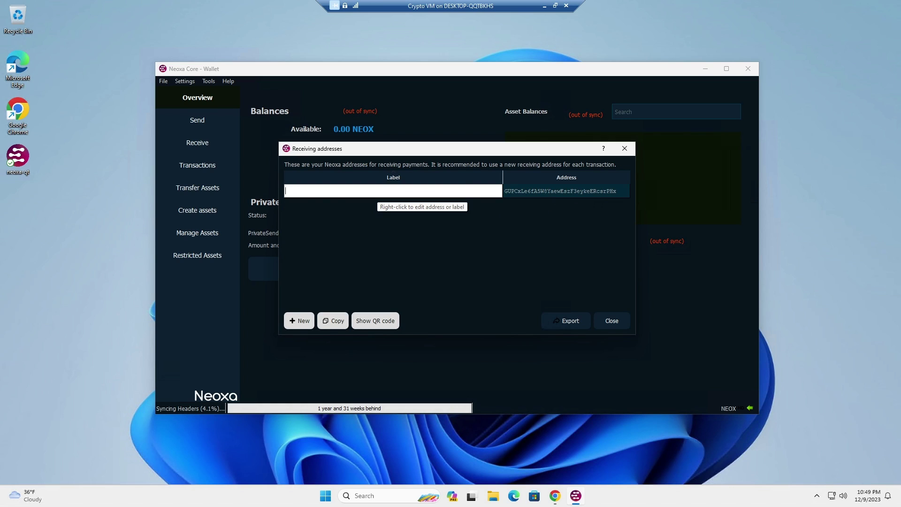
text(Gaming)
key(Return)
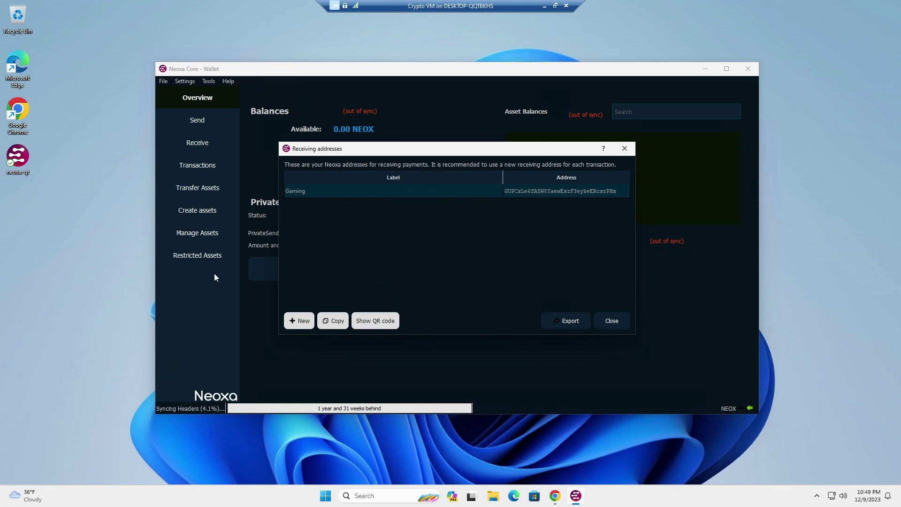
- Create a new receiving address labeled 'Demo Purposes'
click(299, 321)
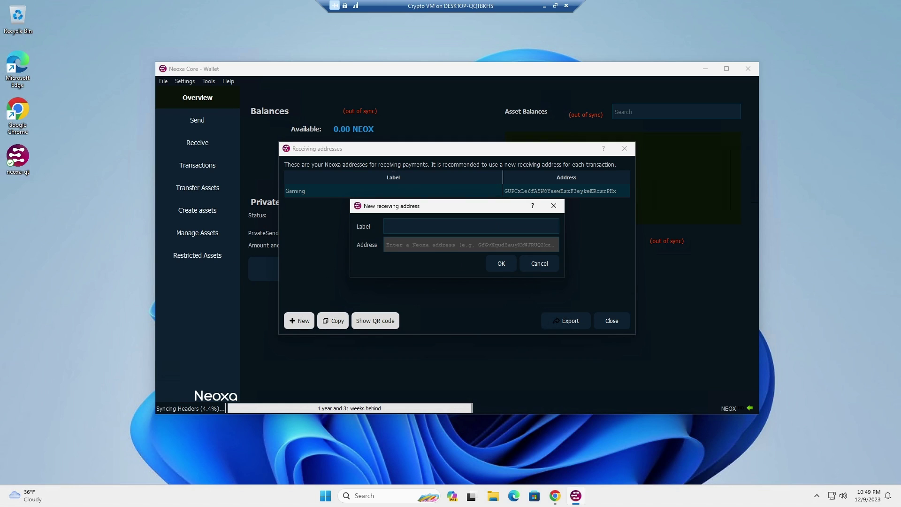
text(Demo Purposes)
click(499, 265)
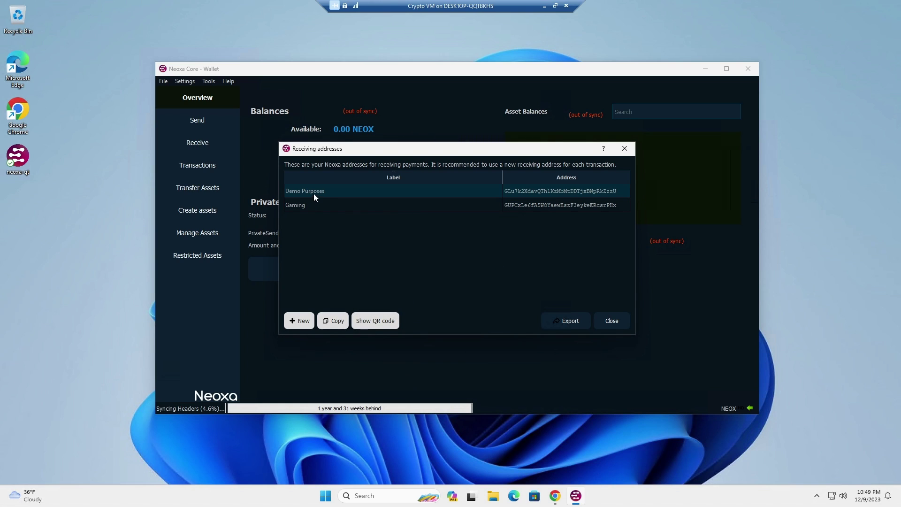